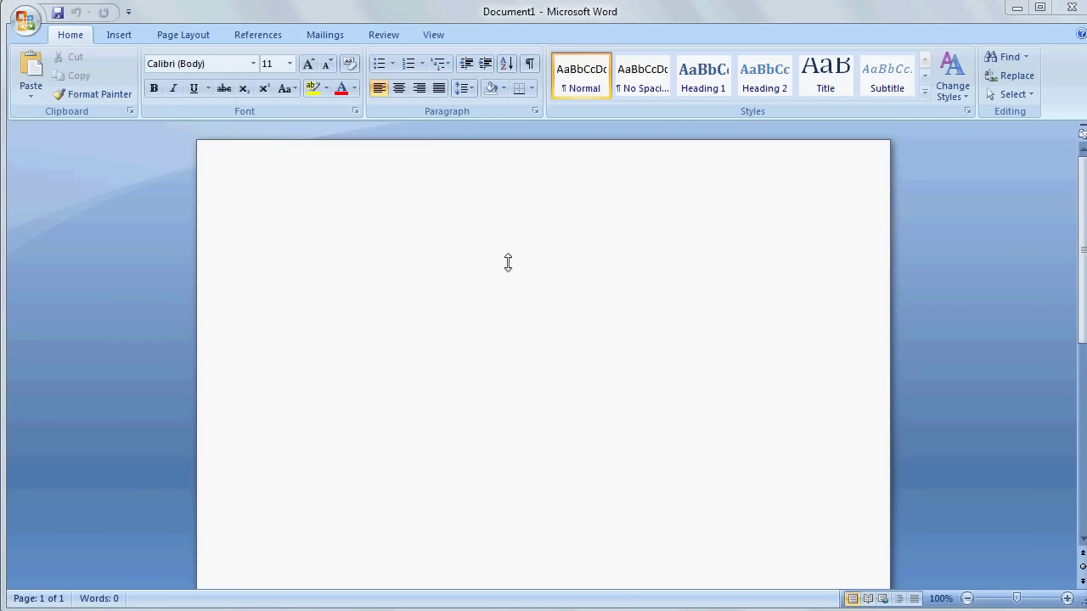
Insert the Hierarchy layout from the SmartArt Hierarchy category into the document
{"action": "left_click", "coordinate": [119, 35]}
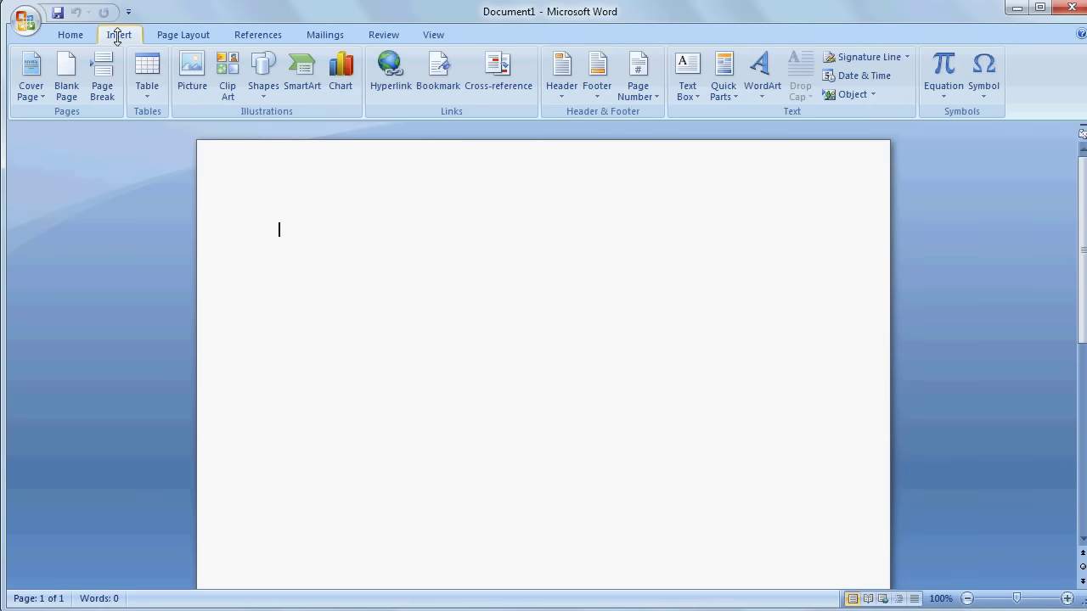
{"action": "left_click", "coordinate": [301, 78]}
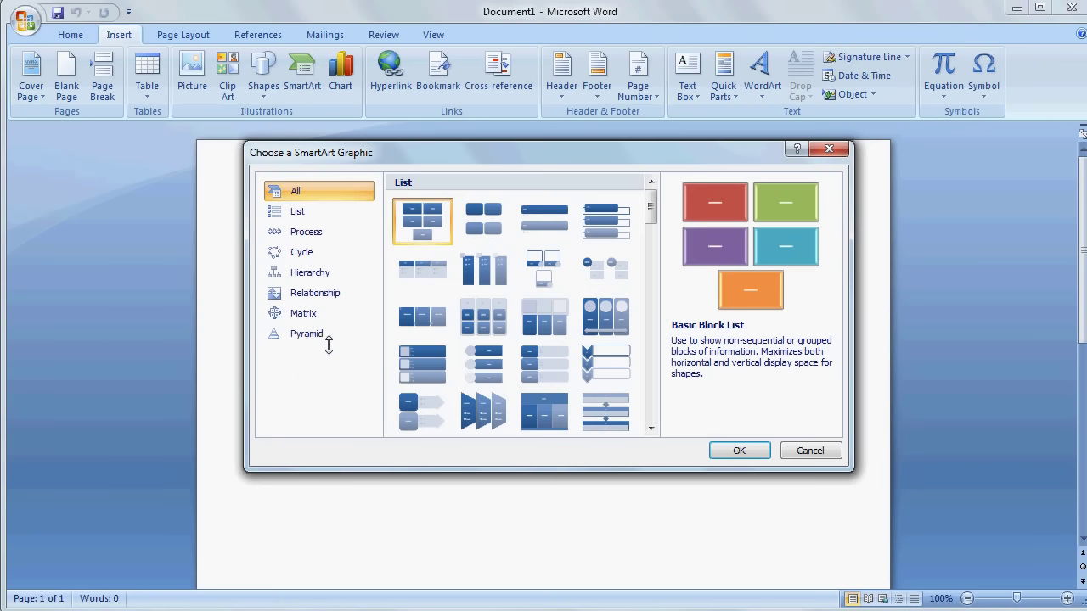
{"action": "left_click", "coordinate": [320, 271]}
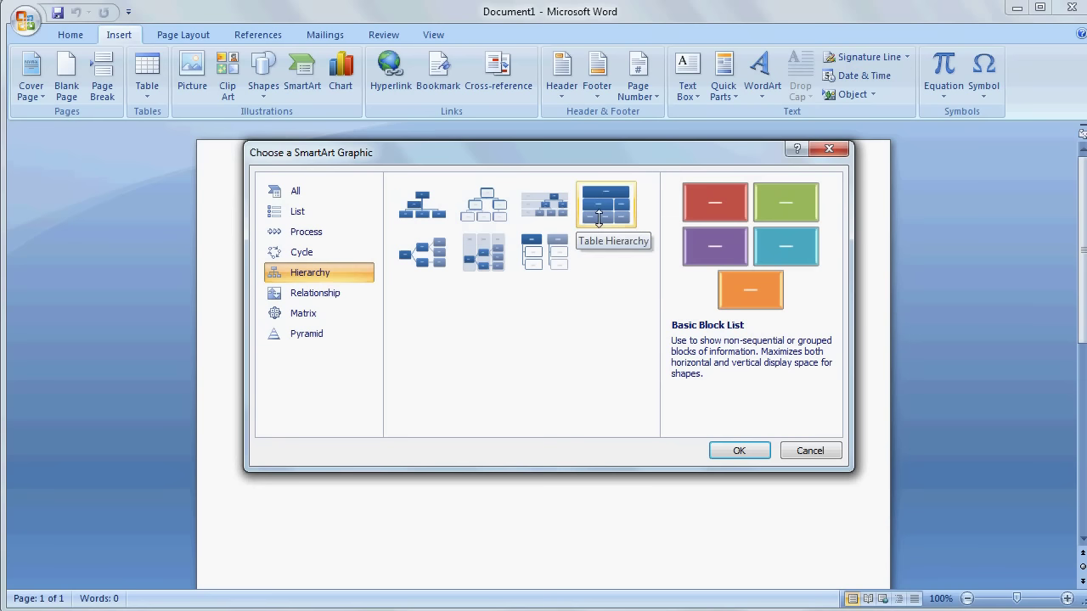
{"action": "left_click", "coordinate": [489, 199]}
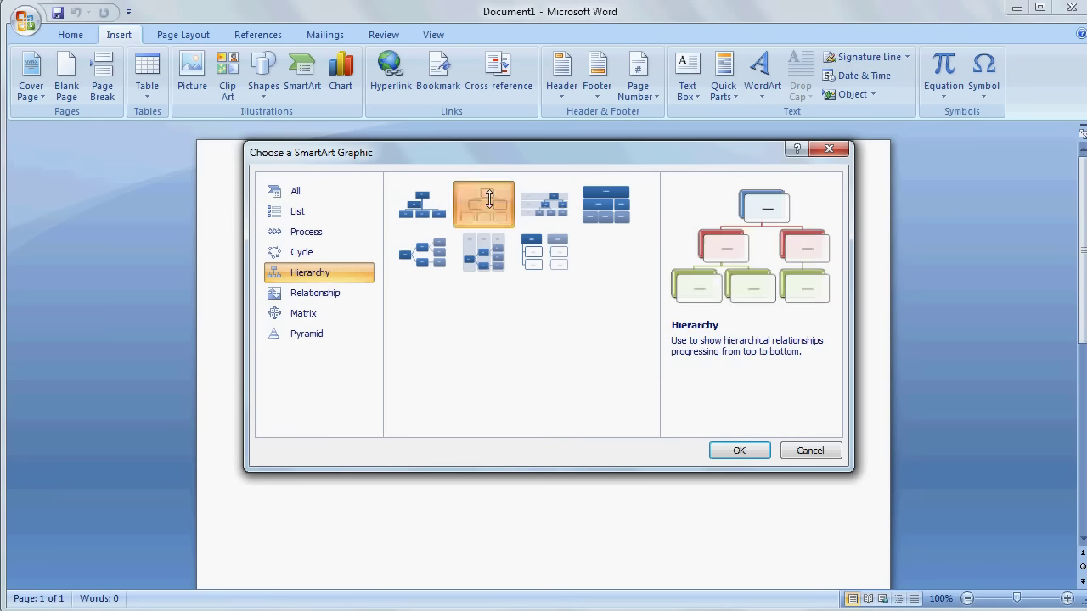
{"action": "left_click", "coordinate": [735, 451]}
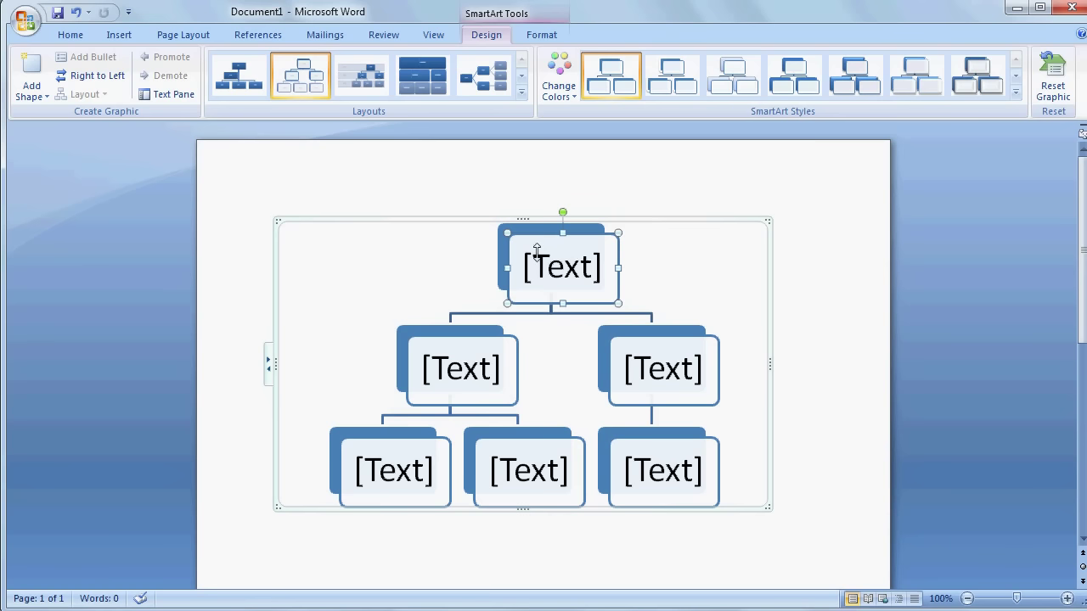
Add two empty boxes above the top box, drag the frame larger, and select the new top box
{"action": "left_click", "coordinate": [41, 98]}
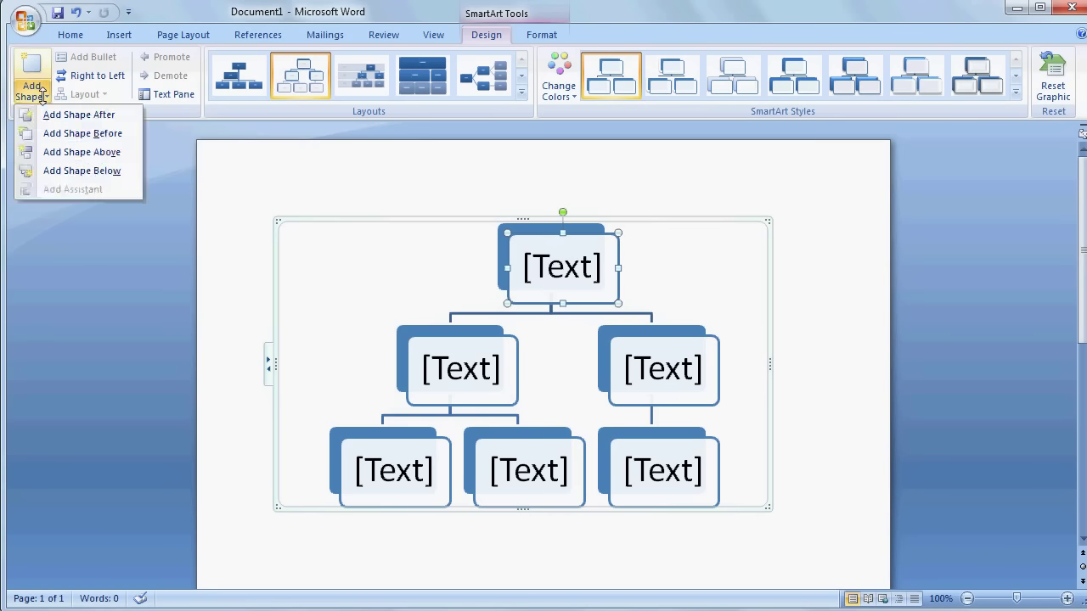
{"action": "left_click", "coordinate": [75, 152]}
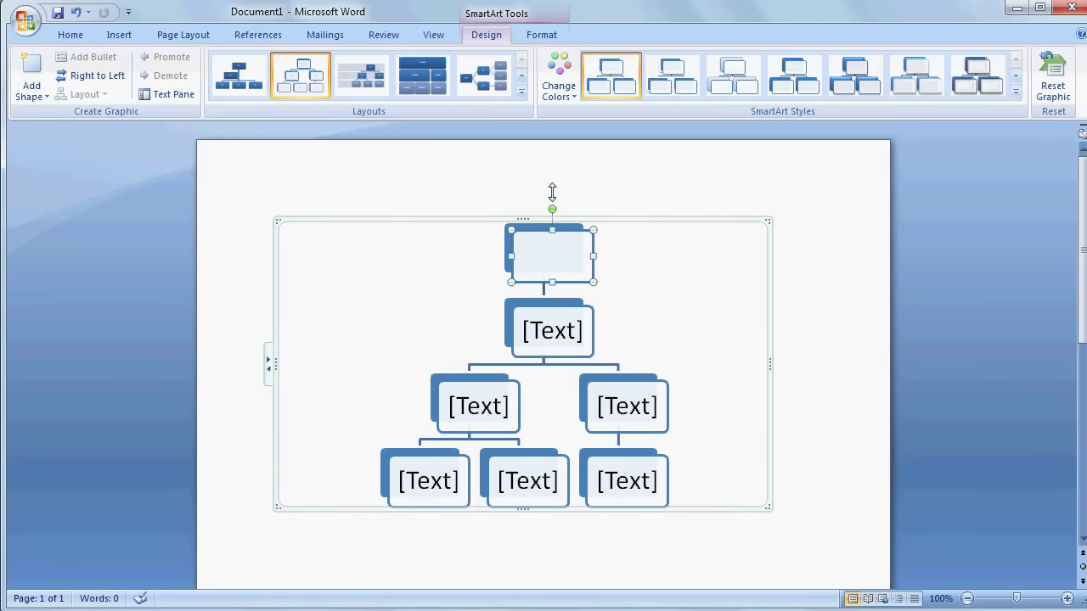
{"action": "left_click", "coordinate": [34, 94]}
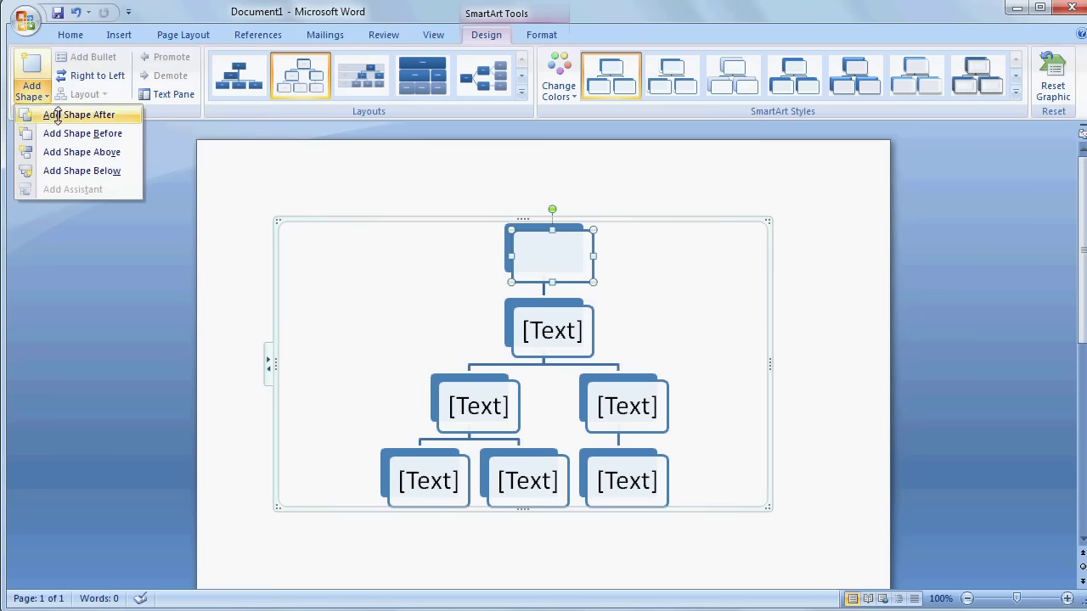
{"action": "left_click", "coordinate": [68, 152]}
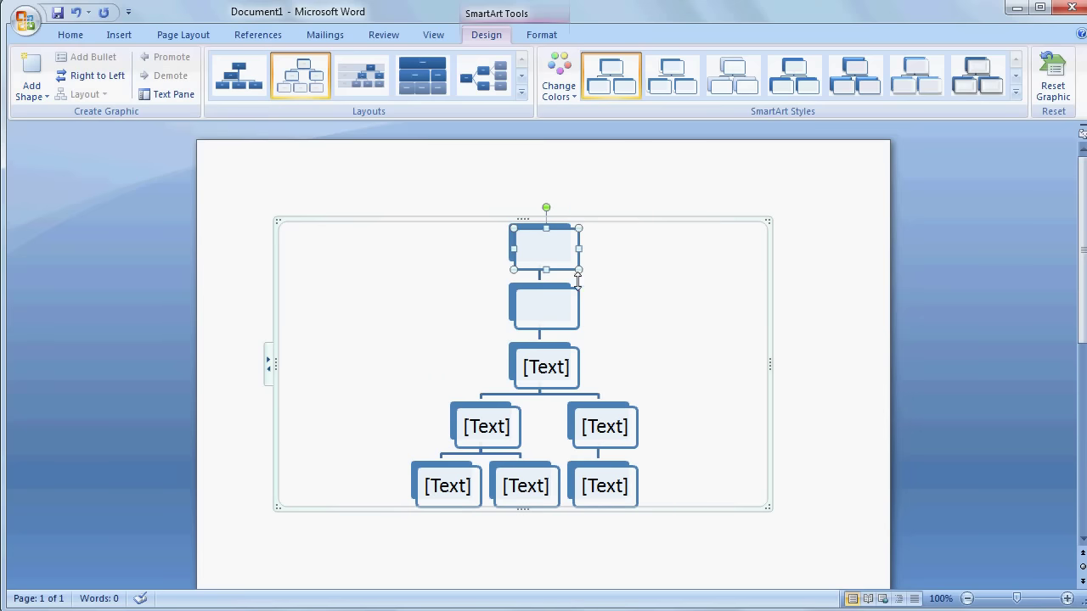
{"action": "left_click_drag", "start_coordinate": [771, 510], "coordinate": [844, 556]}
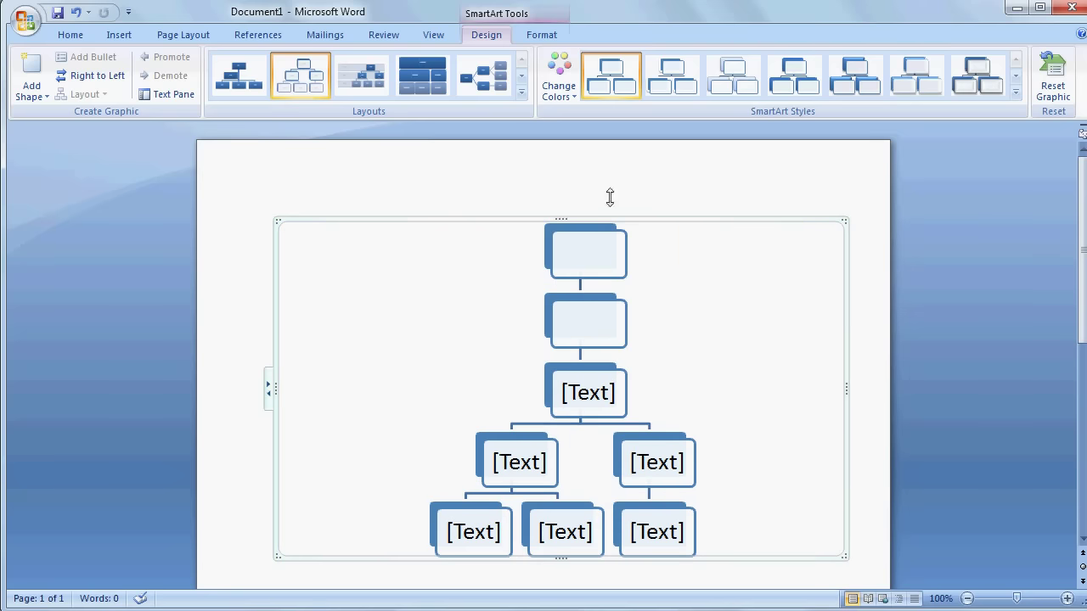
{"action": "left_click", "coordinate": [602, 255]}
Type COMMISSIONER, PRESIDENT DIRECTOR, DIRECTOR into the top boxes and MANAGER A, MANAGER B below
{"action": "type", "text": "OMMISSIONER"}
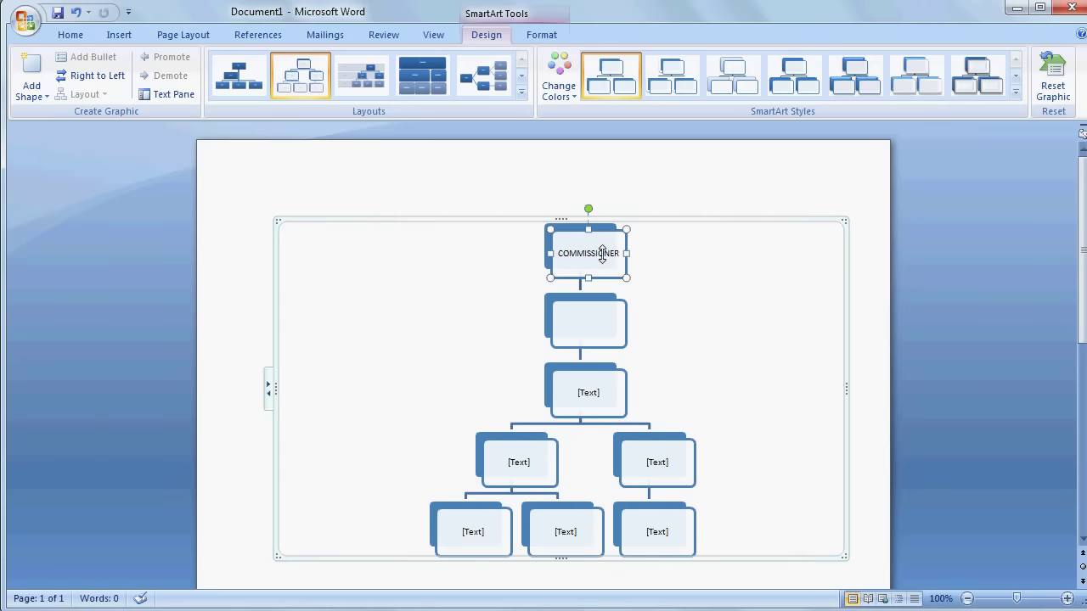
{"action": "left_click", "coordinate": [594, 327]}
{"action": "type", "text": "PRESIDEN"}
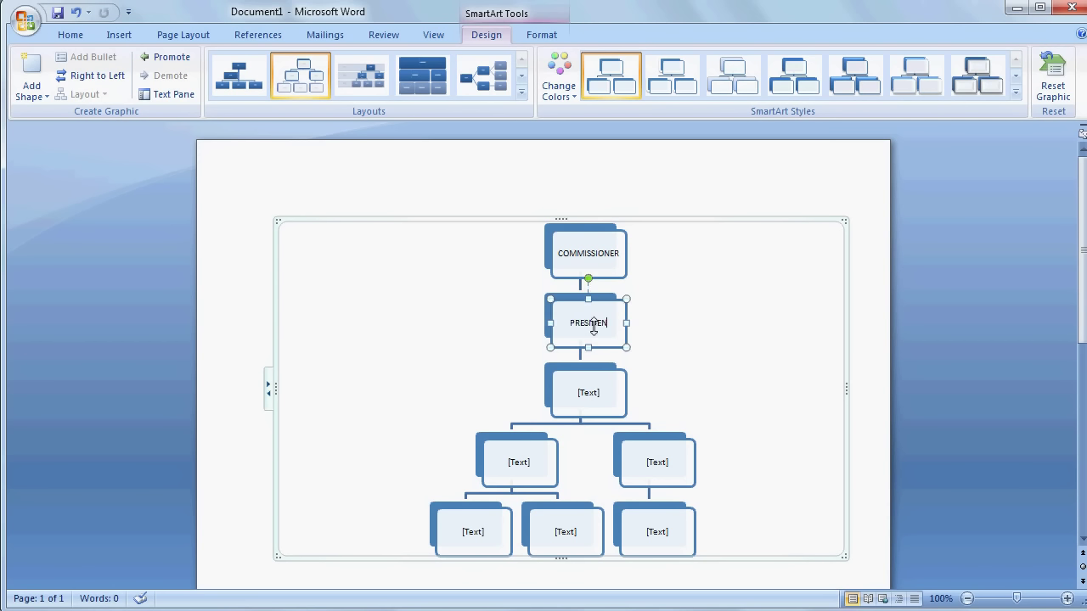
{"action": "type", "text": "T DIRECTOR"}
{"action": "left_click", "coordinate": [596, 391]}
{"action": "type", "text": "IRECTO"}
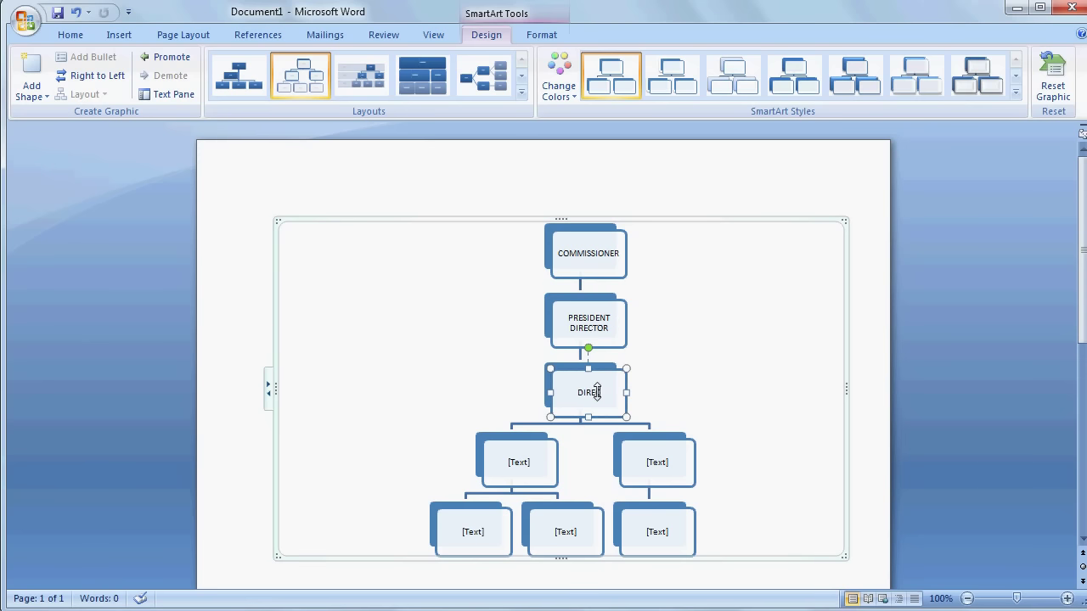
{"action": "type", "text": "R"}
{"action": "left_click", "coordinate": [521, 459]}
{"action": "type", "text": "MANAGER A"}
{"action": "left_click", "coordinate": [643, 466]}
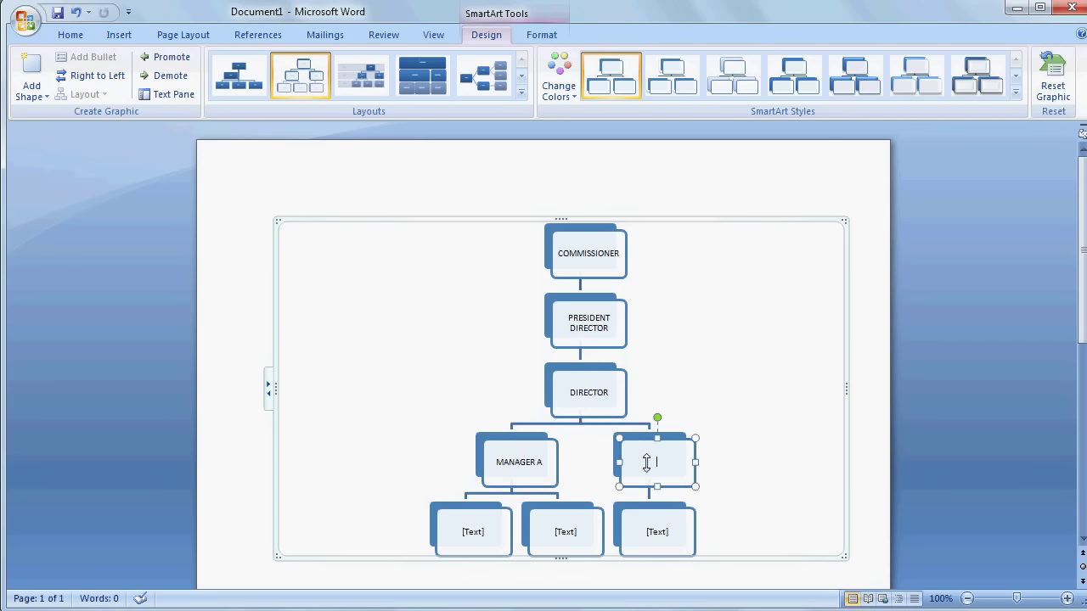
{"action": "type", "text": "ANAGER B"}
Add two boxes after MANAGER B and label them MANAGER C and MANAGER D
{"action": "left_click", "coordinate": [31, 93]}
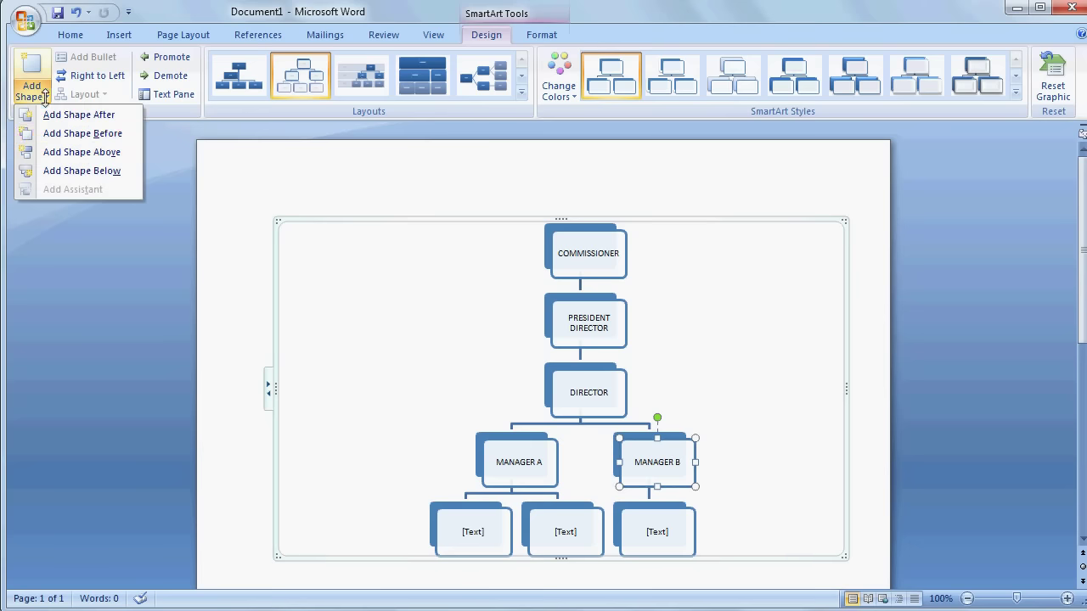
{"action": "left_click", "coordinate": [74, 116]}
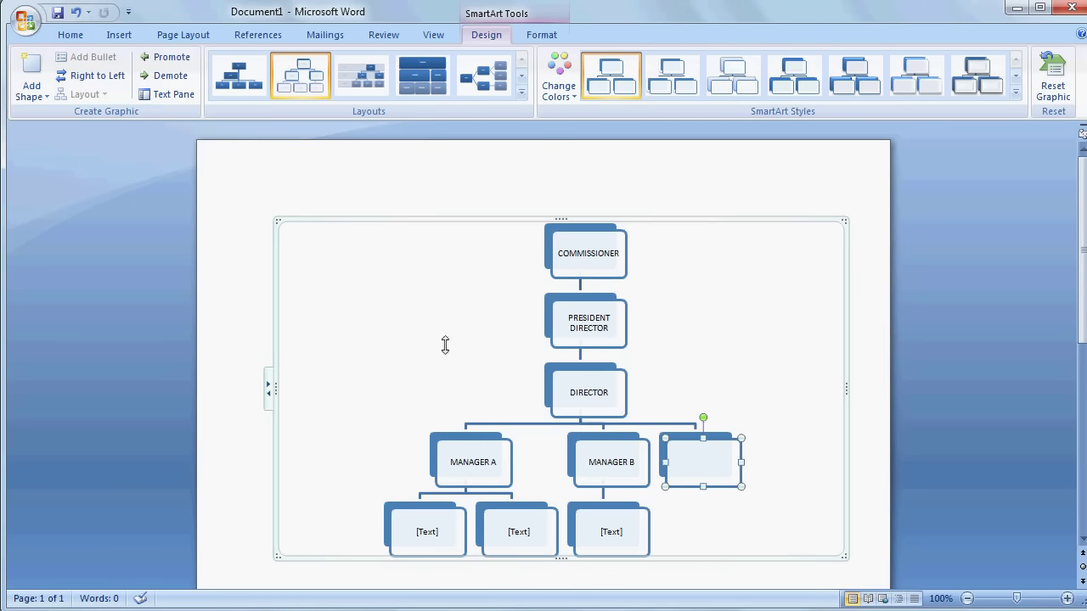
{"action": "type", "text": "MANAGER C"}
{"action": "left_click", "coordinate": [34, 91]}
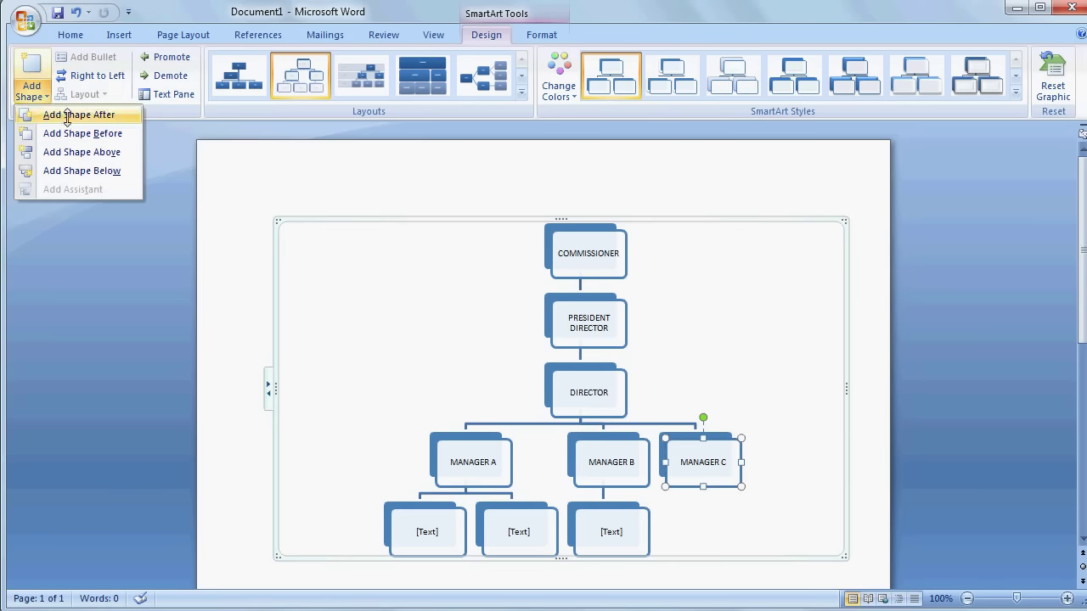
{"action": "left_click", "coordinate": [66, 111]}
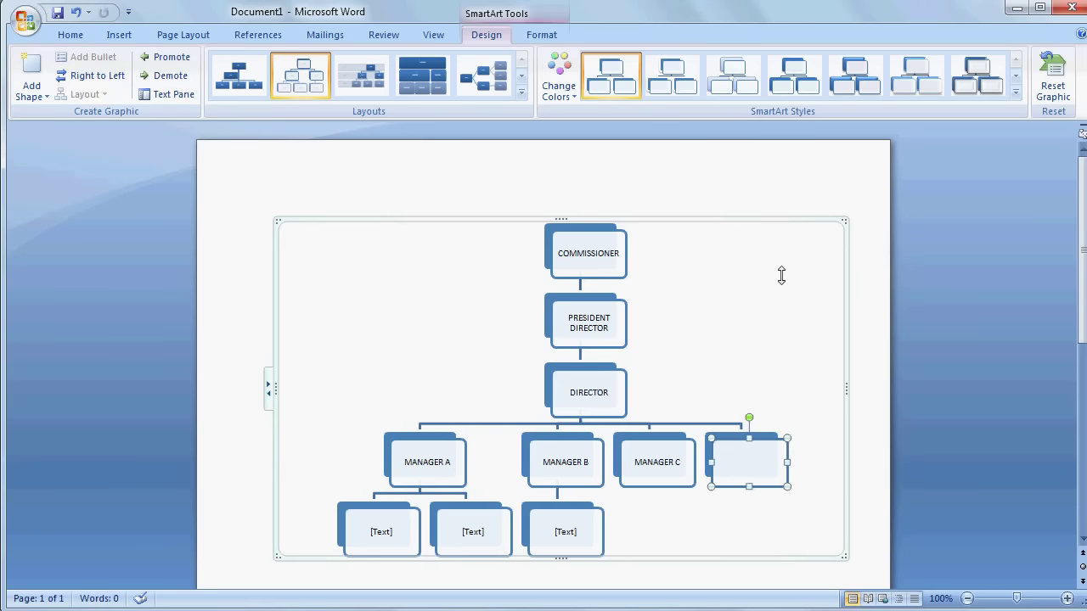
{"action": "type", "text": "MANAGER"}
{"action": "type", "text": " D"}
Label the two boxes under MANAGER A as DIVISION A1 and DIVISION A2
{"action": "left_click", "coordinate": [382, 533]}
{"action": "type", "text": "ION A"}
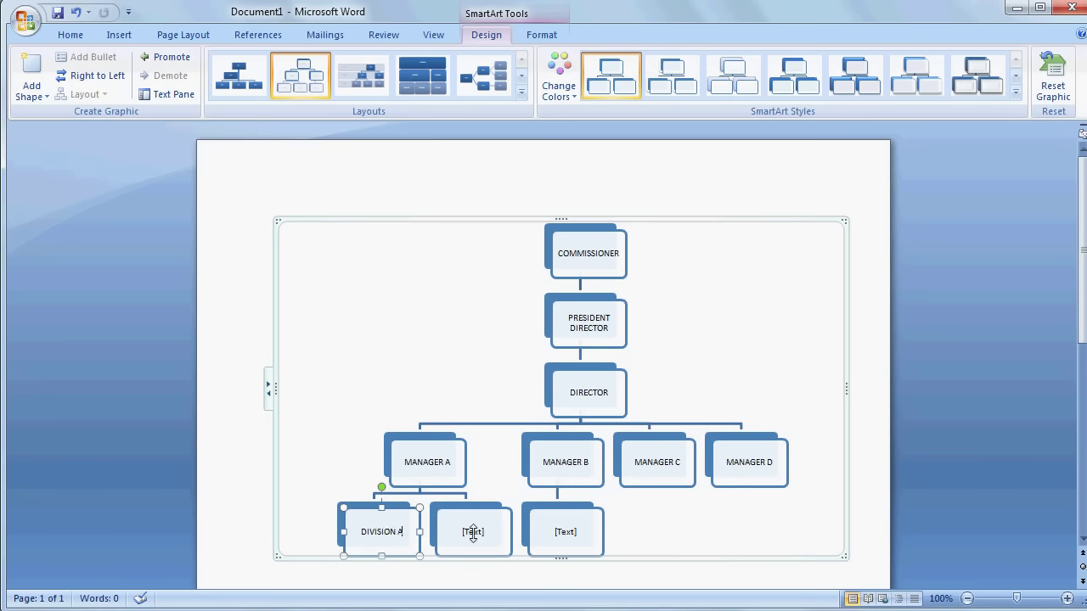
{"action": "type", "text": "1"}
{"action": "left_click", "coordinate": [469, 533]}
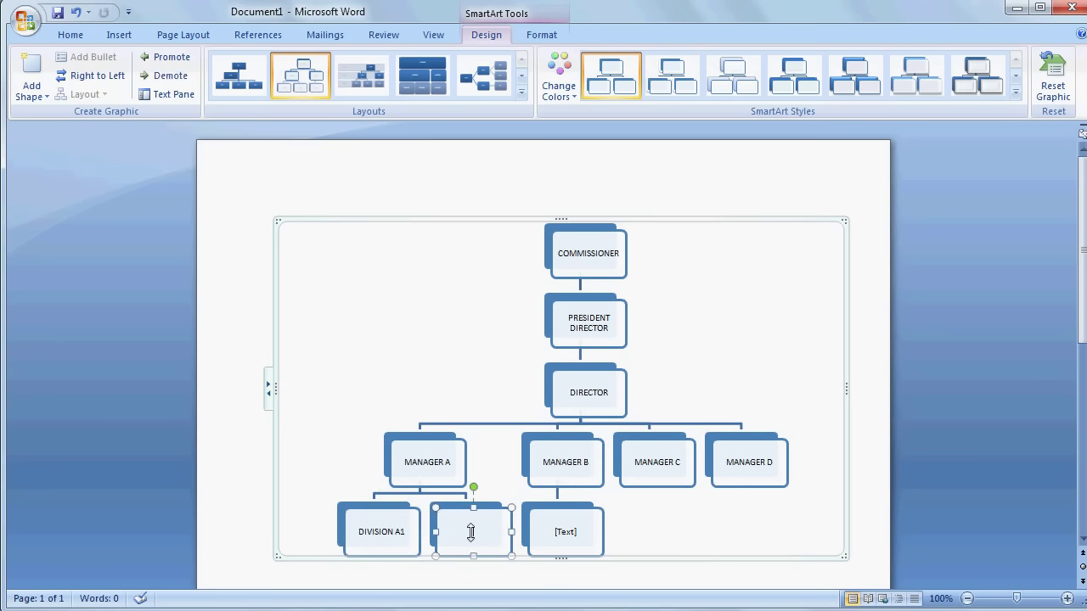
{"action": "type", "text": "DIVISION A2"}
Add a DIVISION A3 box after DIVISION A2
{"action": "left_click", "coordinate": [31, 94]}
{"action": "left_click", "coordinate": [57, 114]}
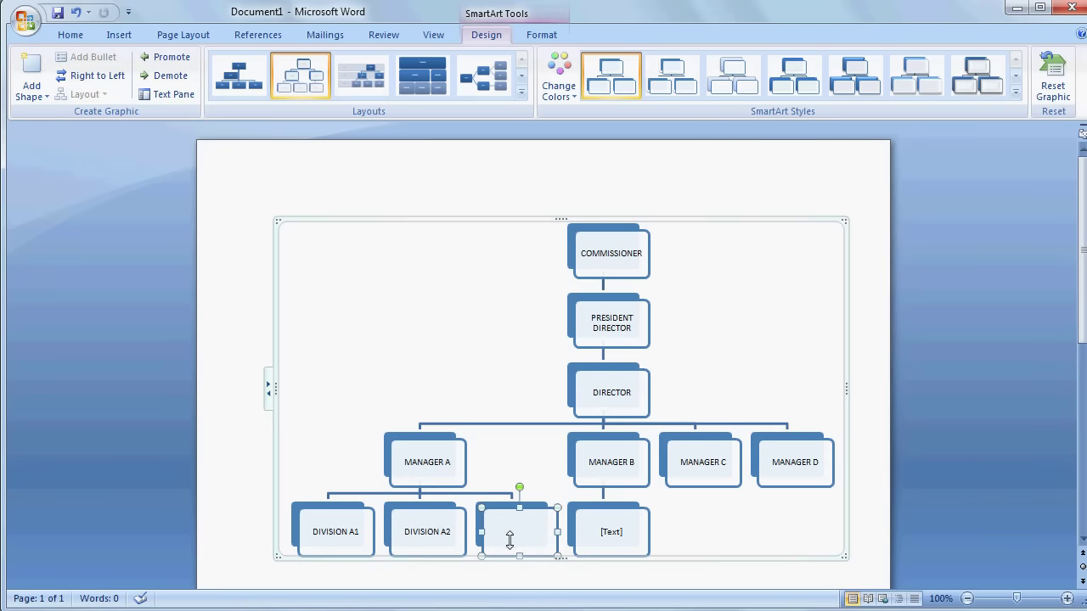
{"action": "type", "text": "D"}
{"action": "type", "text": "IVISION A3"}
Label the box under MANAGER B as DIVISION B, then select MANAGER C
{"action": "left_click", "coordinate": [625, 533]}
{"action": "type", "text": "IS"}
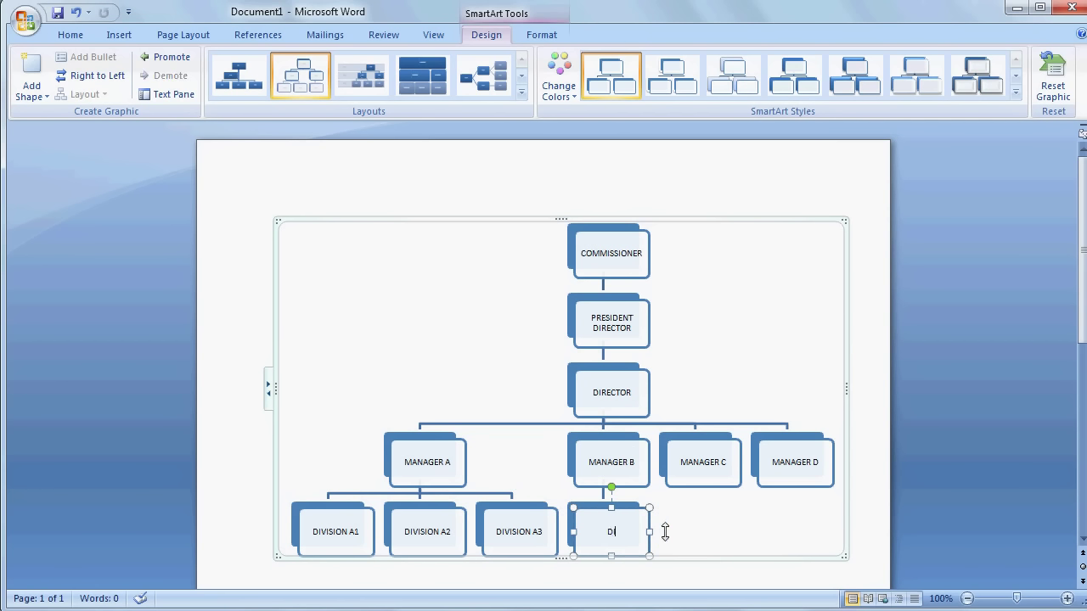
{"action": "type", "text": "ION B"}
{"action": "left_click", "coordinate": [718, 507]}
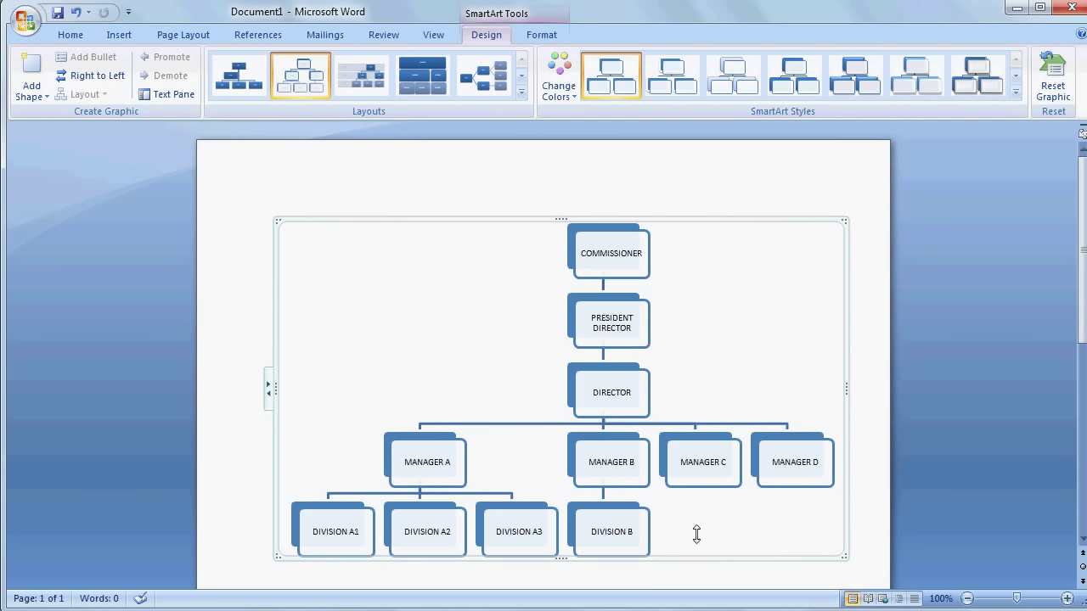
{"action": "left_click", "coordinate": [722, 458]}
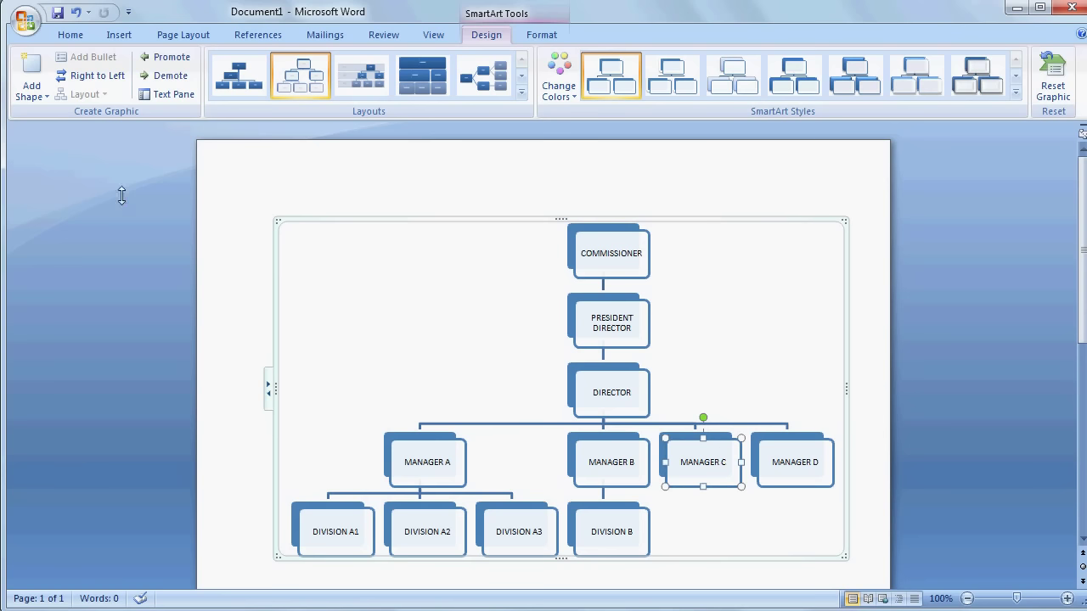
{"action": "left_click", "coordinate": [46, 96]}
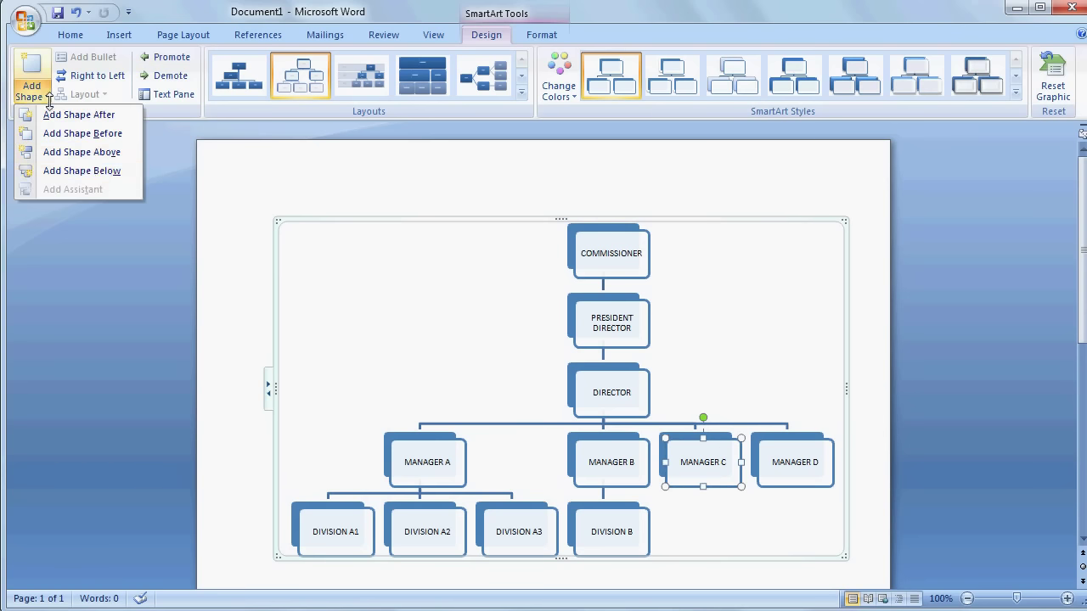
Add a DIVISION C box under MANAGER C and a DIVISION D box under MANAGER D
{"action": "left_click", "coordinate": [94, 171]}
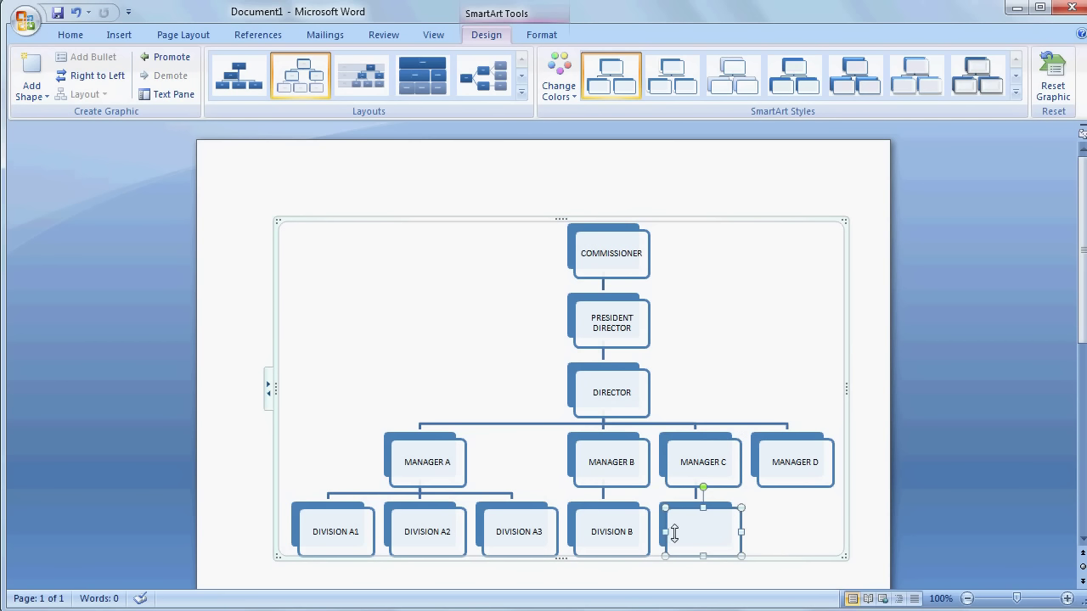
{"action": "type", "text": "DIVISION"}
{"action": "type", "text": " C"}
{"action": "left_click", "coordinate": [813, 464]}
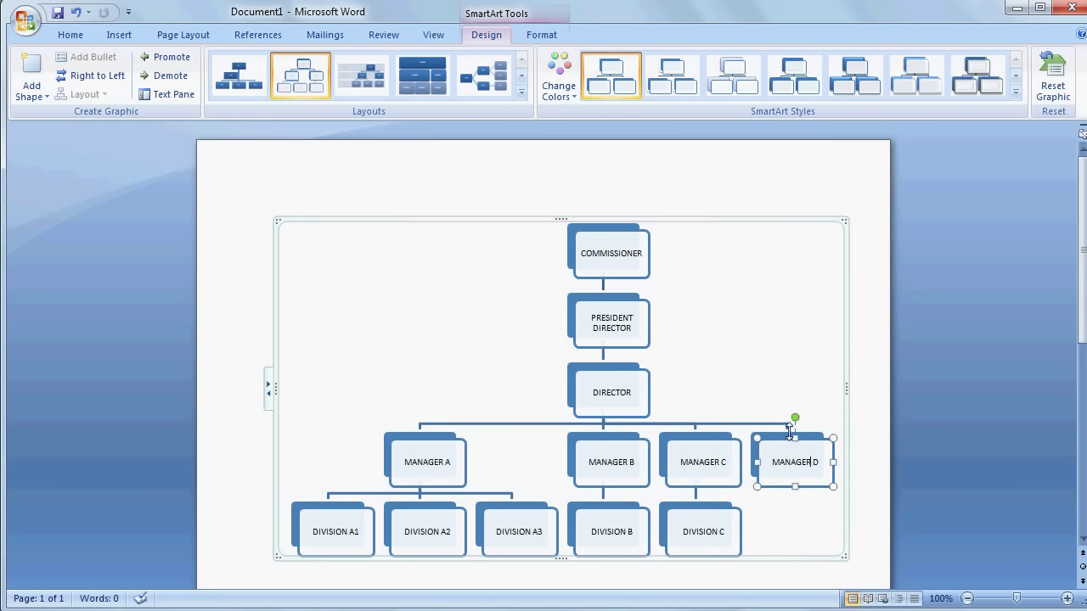
{"action": "left_click", "coordinate": [32, 93]}
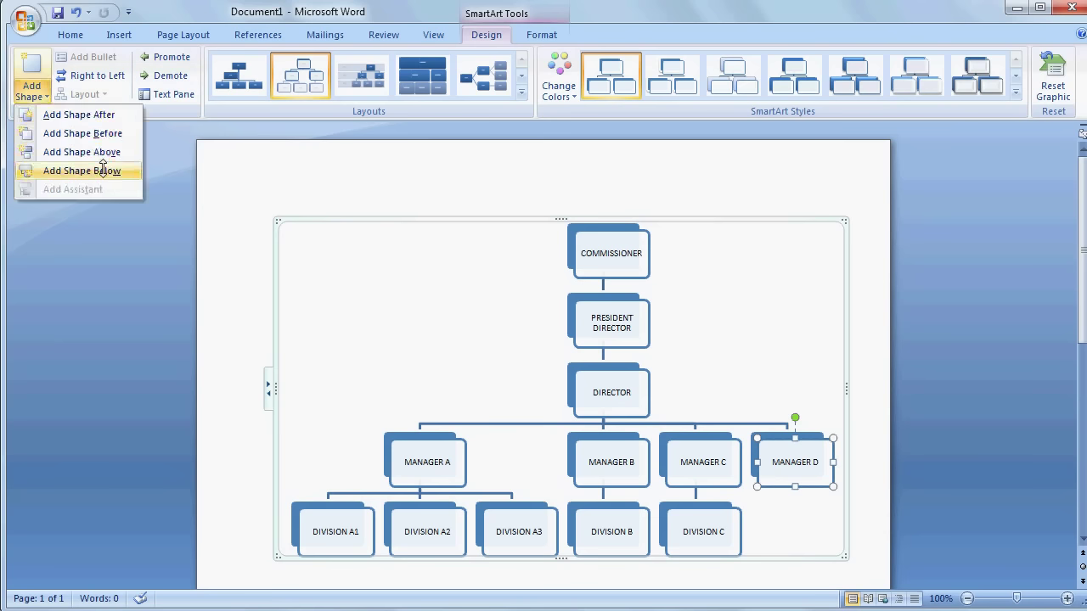
{"action": "left_click", "coordinate": [103, 171]}
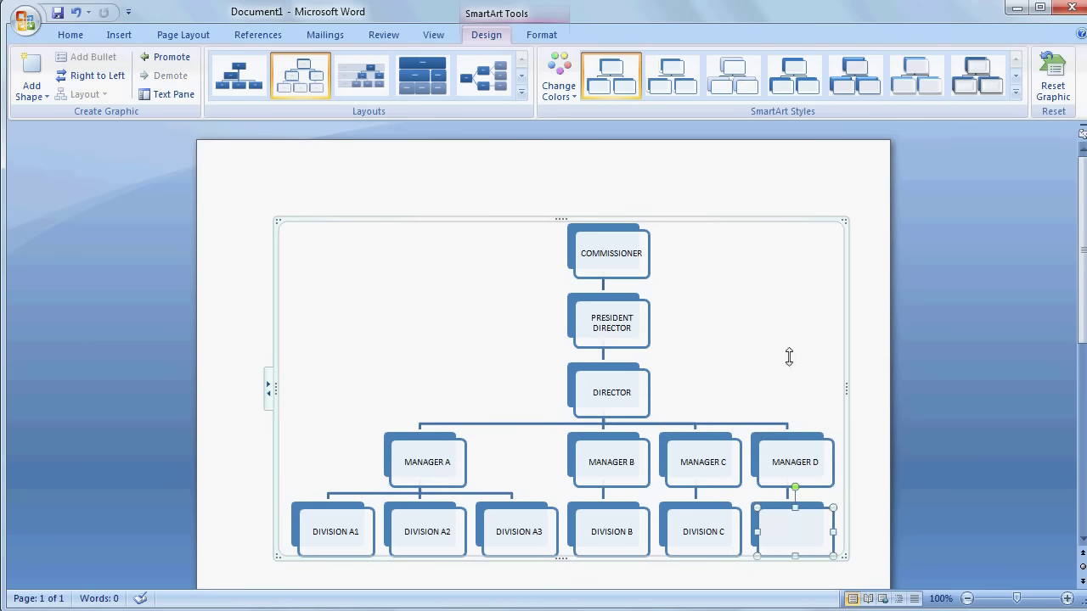
{"action": "type", "text": "DIVIC"}
{"action": "type", "text": "ION D"}
Add a DIVISION D2 box beside it and rename the first box DIVISION D1
{"action": "left_click", "coordinate": [34, 95]}
{"action": "left_click", "coordinate": [62, 116]}
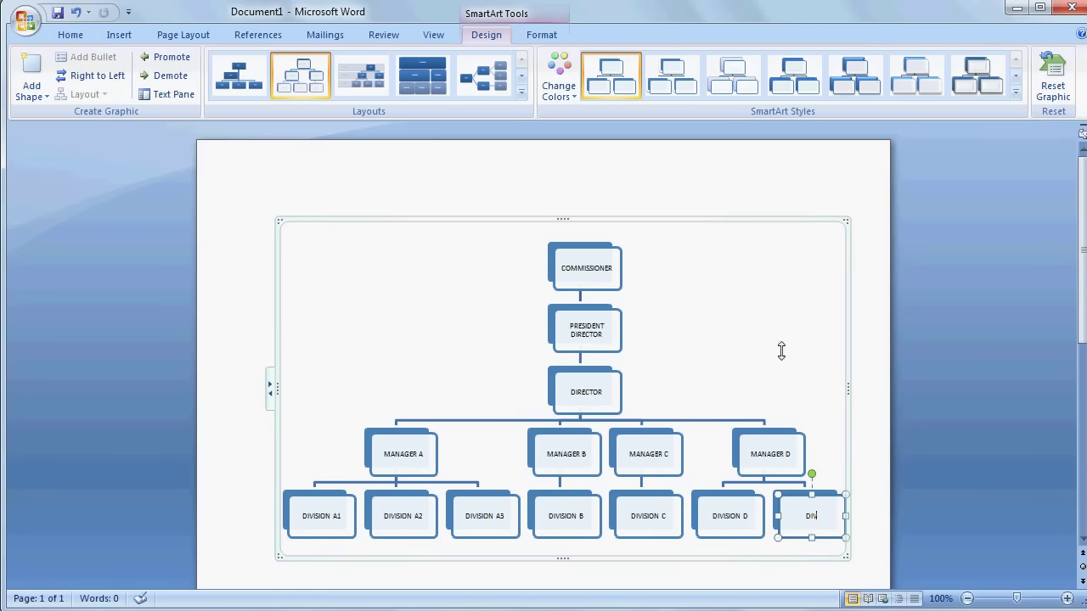
{"action": "type", "text": "ISION D2"}
{"action": "left_click", "coordinate": [750, 518]}
{"action": "type", "text": "1"}
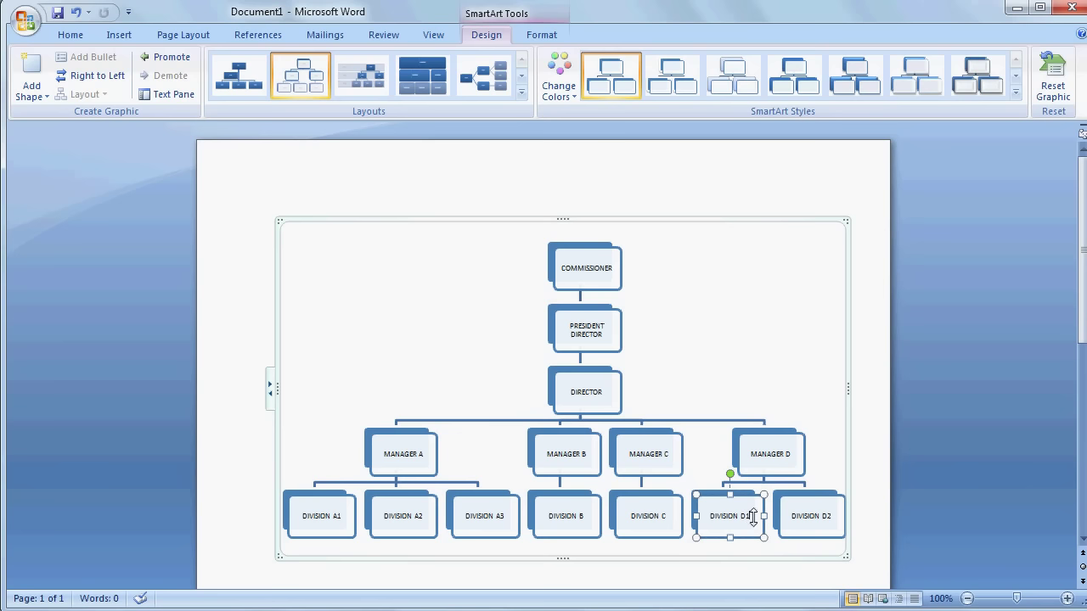
{"action": "left_click", "coordinate": [769, 381]}
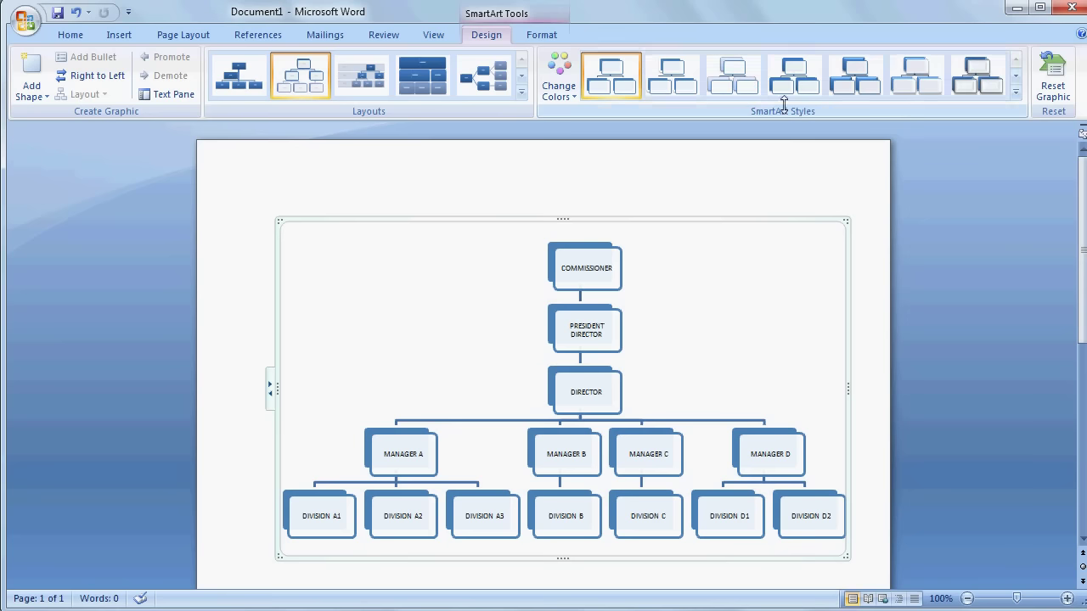
{"action": "left_click", "coordinate": [672, 73]}
{"action": "left_click", "coordinate": [740, 72]}
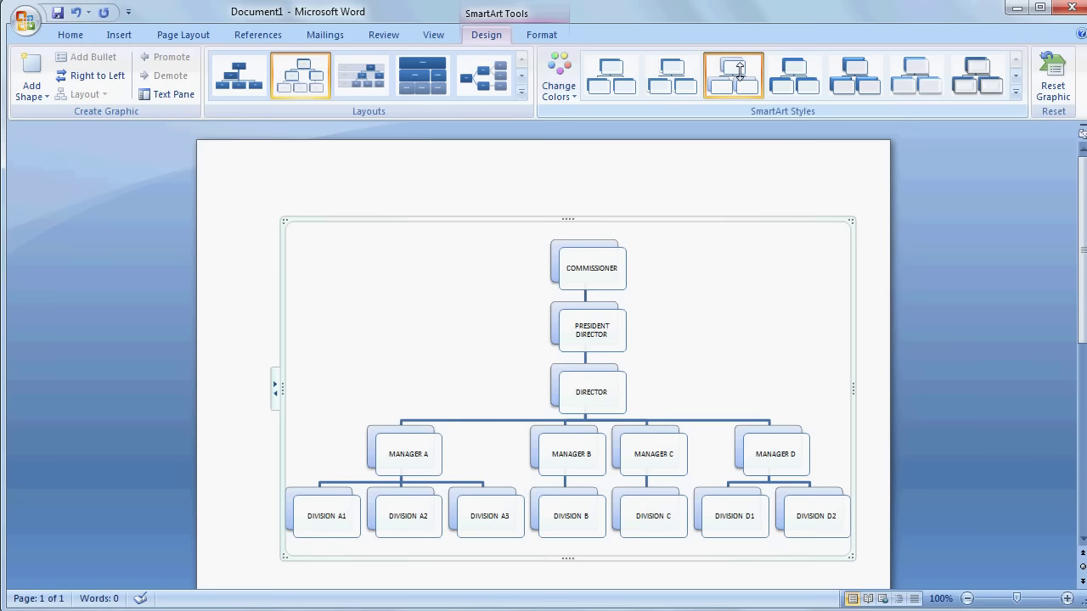
{"action": "left_click", "coordinate": [794, 75]}
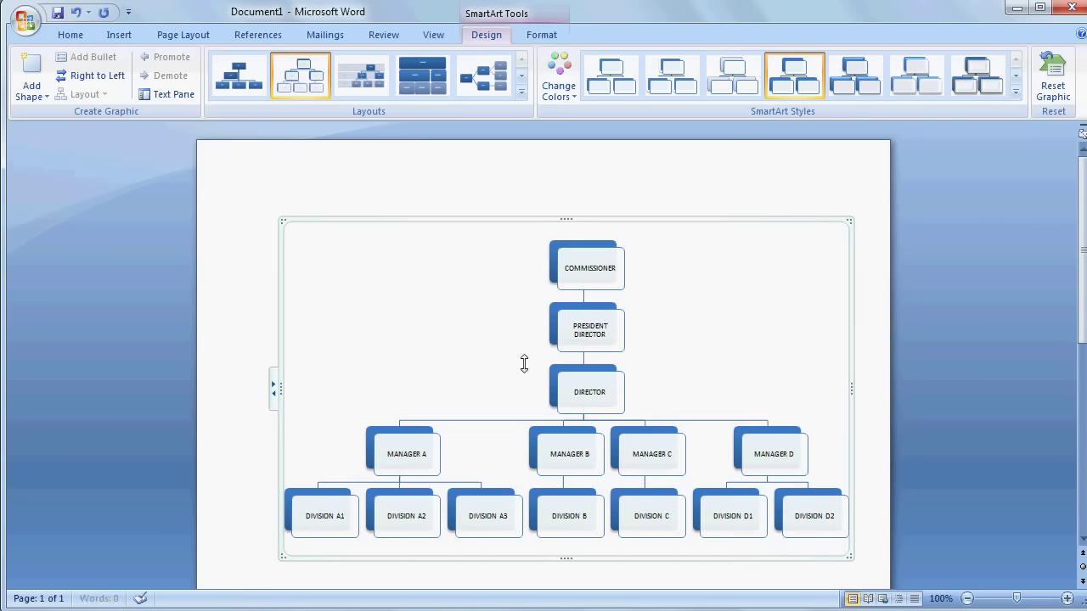
{"action": "left_click", "coordinate": [915, 84]}
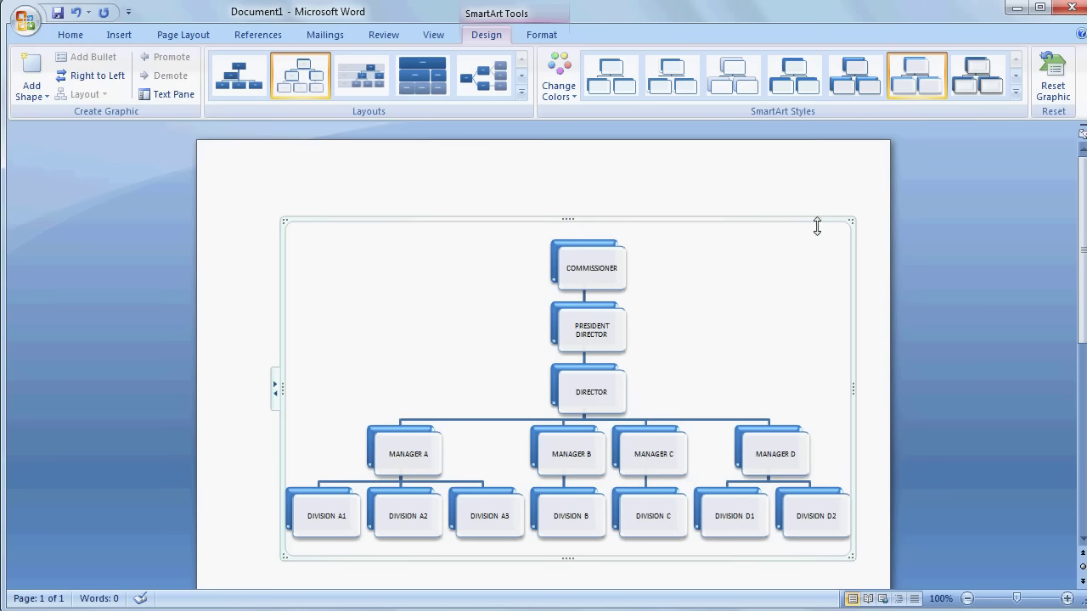
{"action": "left_click", "coordinate": [611, 75]}
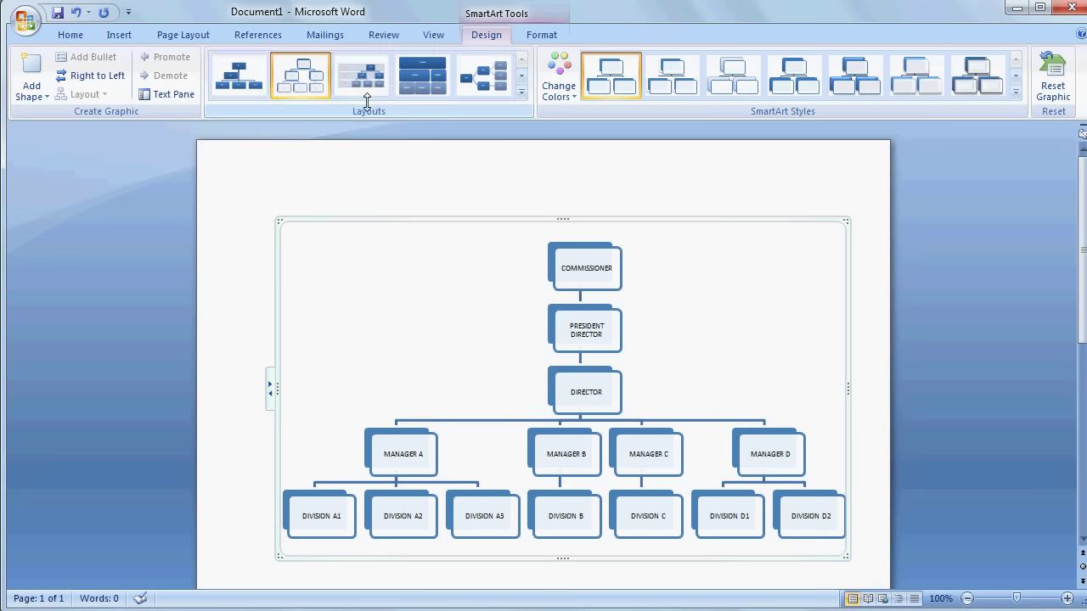
Switch to the third hierarchy layout and apply the fifth SmartArt style for shaded blue 3D boxes
{"action": "left_click", "coordinate": [366, 76]}
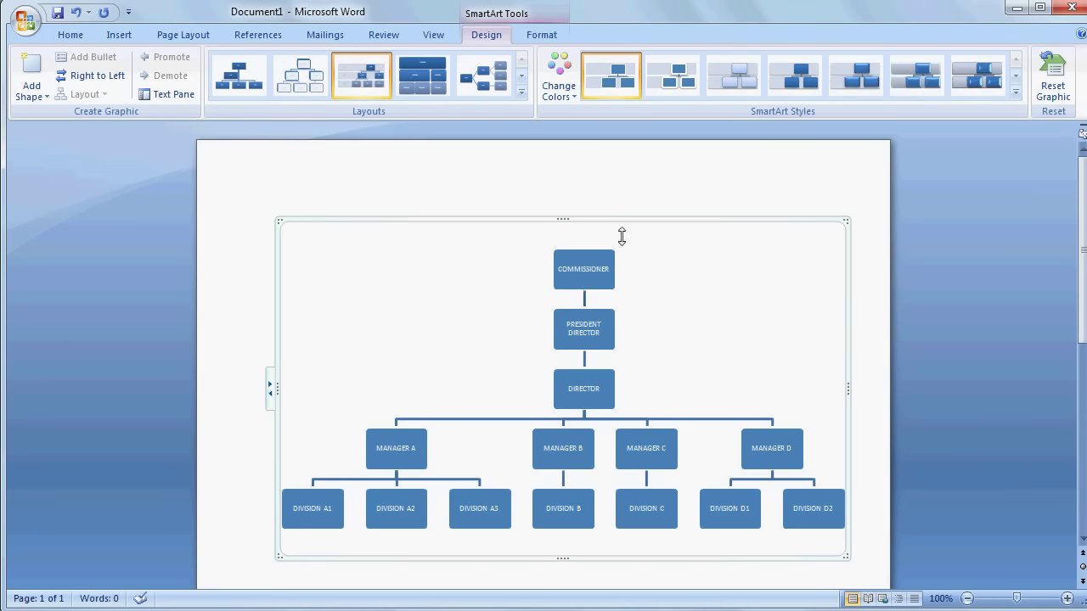
{"action": "left_click", "coordinate": [668, 85]}
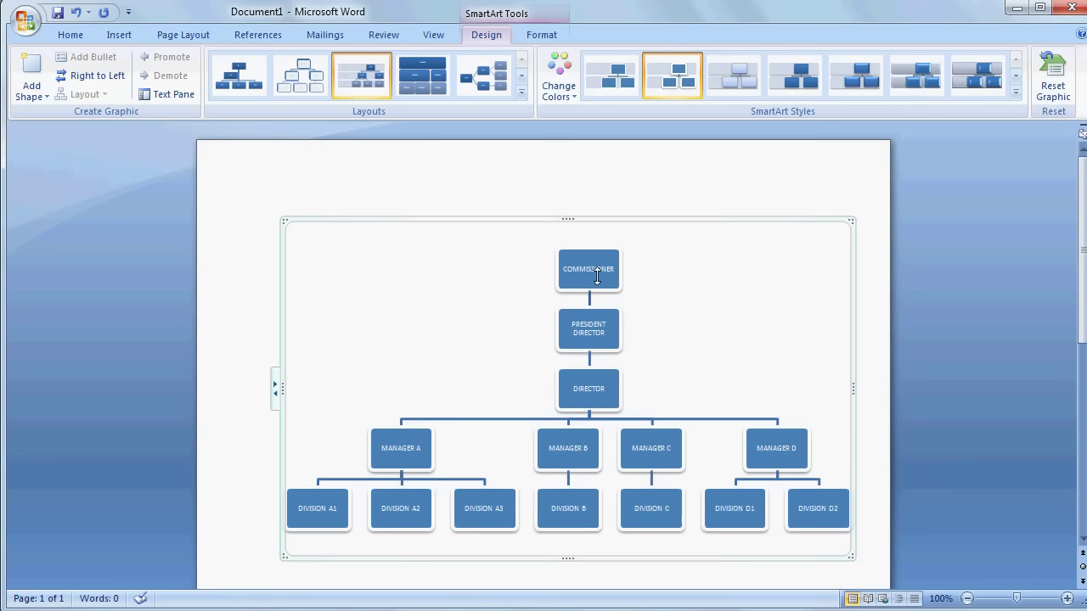
{"action": "left_click", "coordinate": [731, 76]}
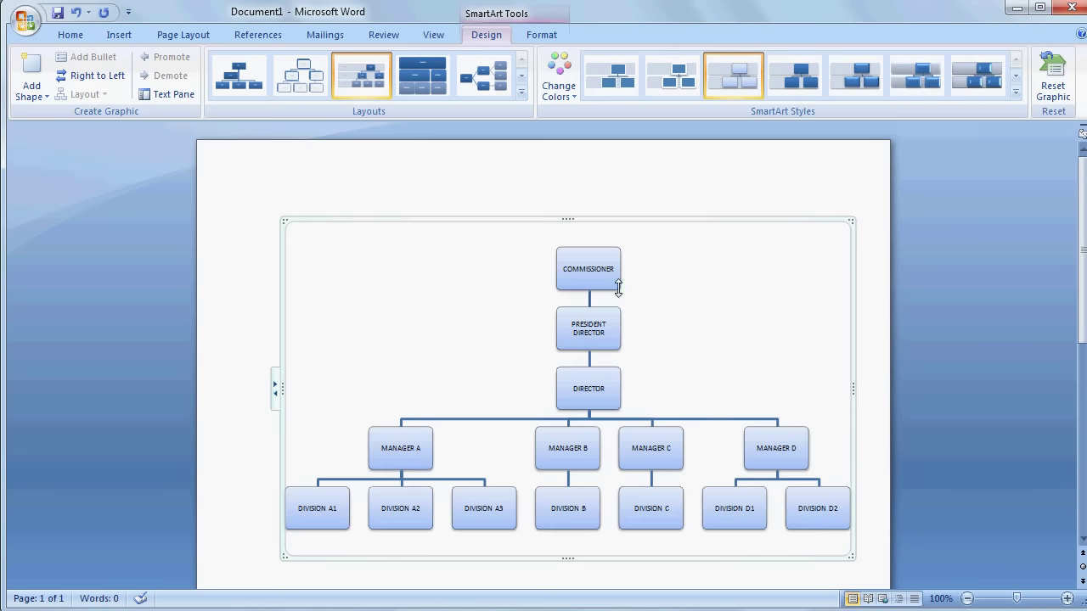
{"action": "left_click", "coordinate": [794, 75]}
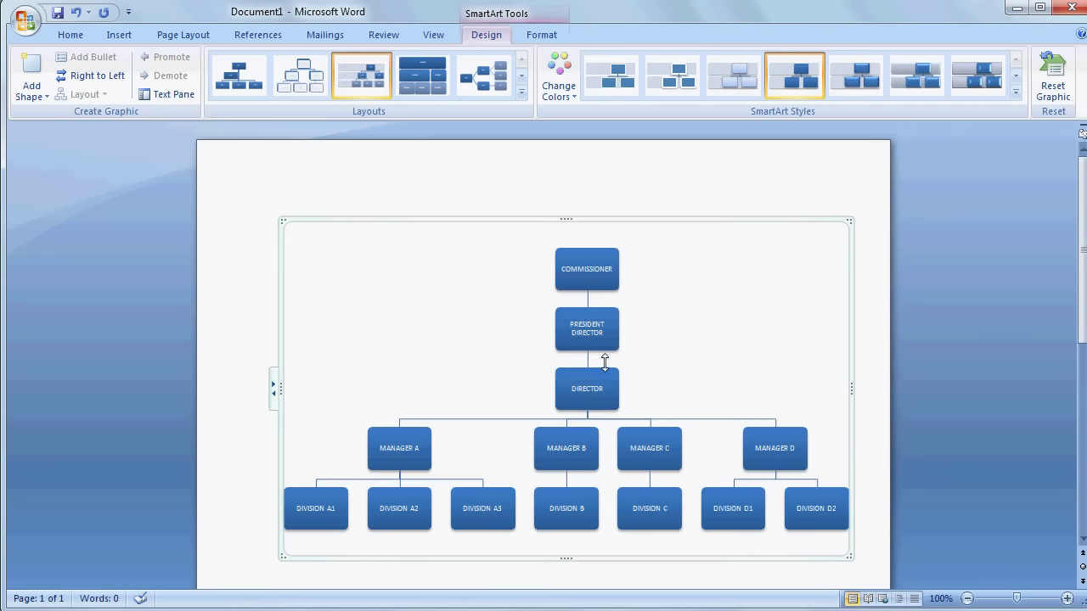
{"action": "left_click", "coordinate": [855, 75]}
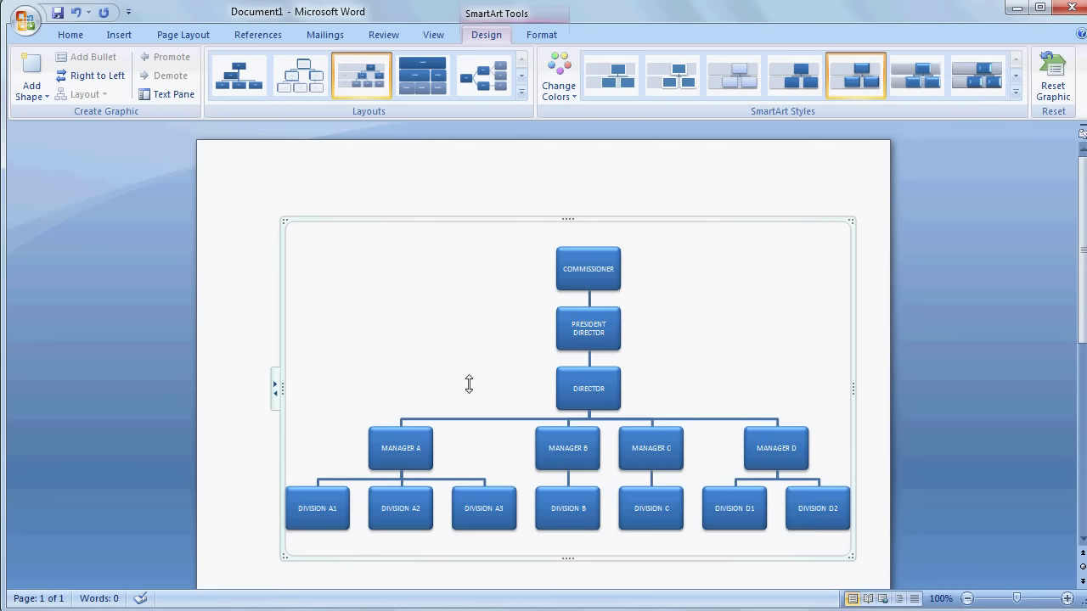